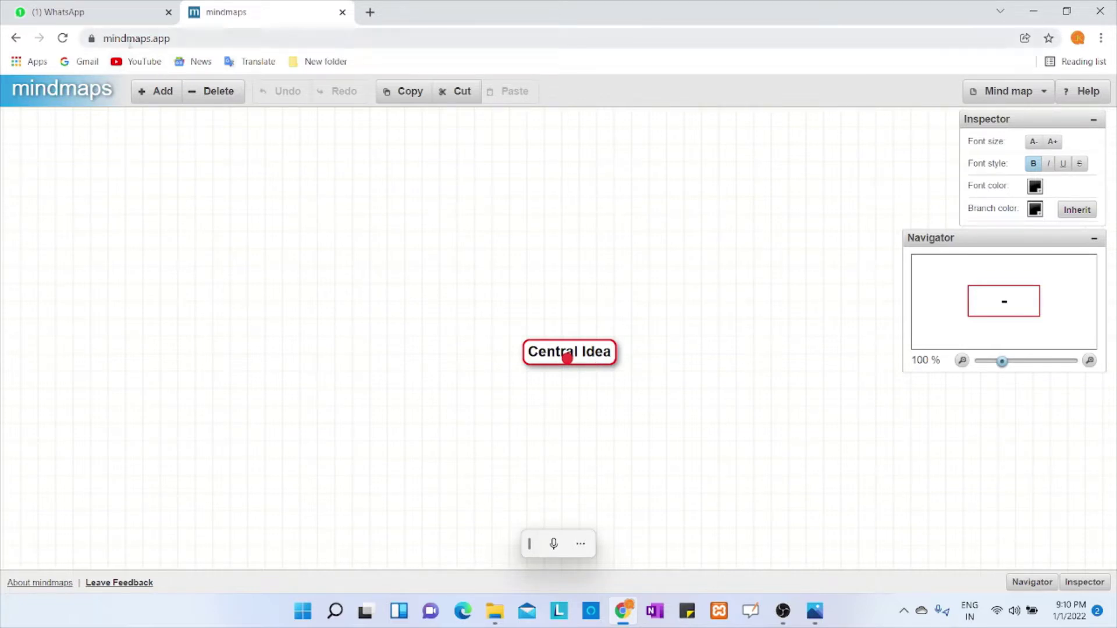
Hide the Inspector and Navigator panels so only the Central Idea node remains on the canvas
click(175, 37)
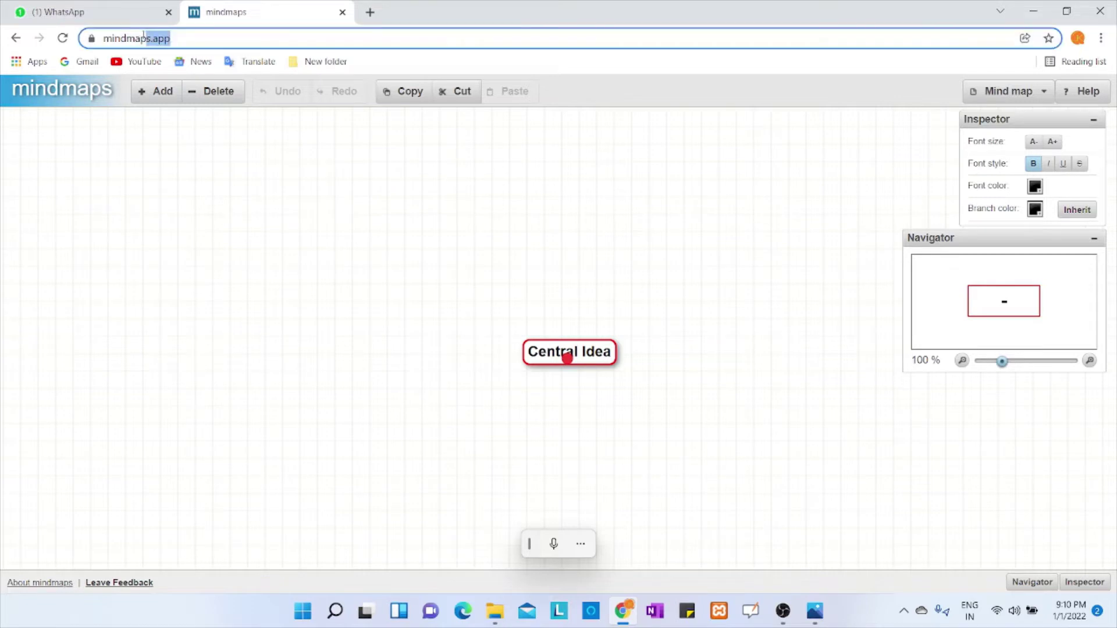
click(150, 209)
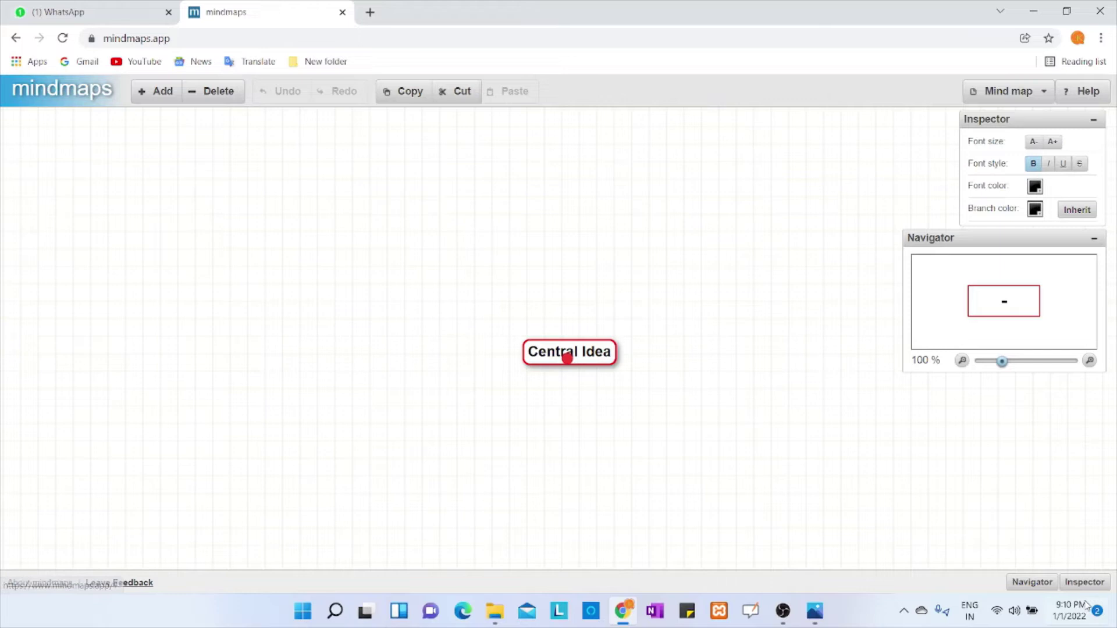
click(1078, 584)
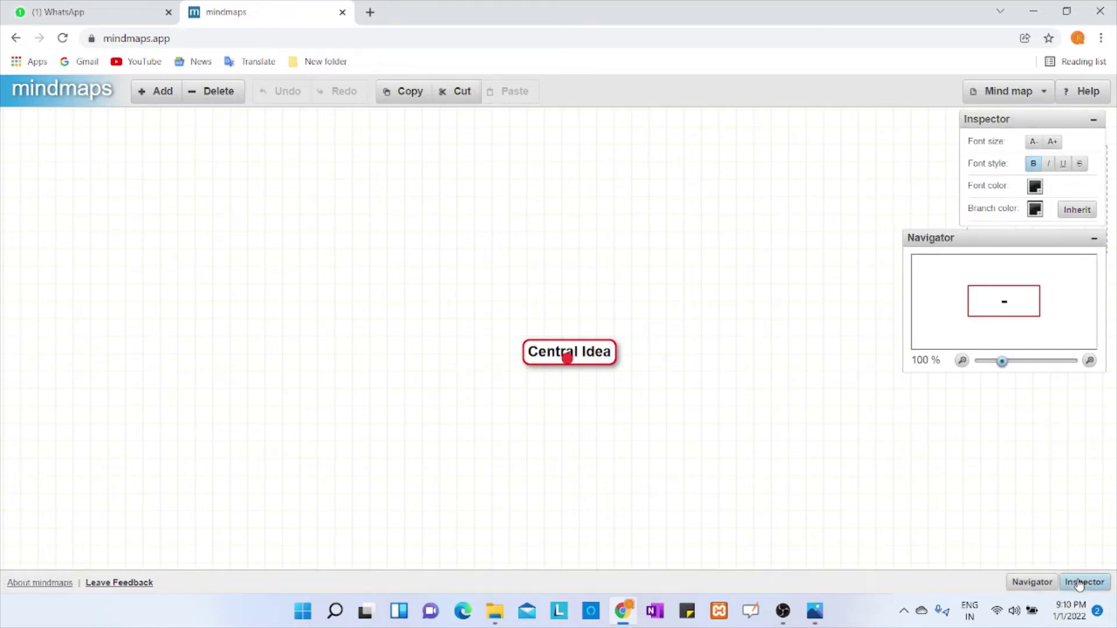
click(1032, 583)
click(1009, 93)
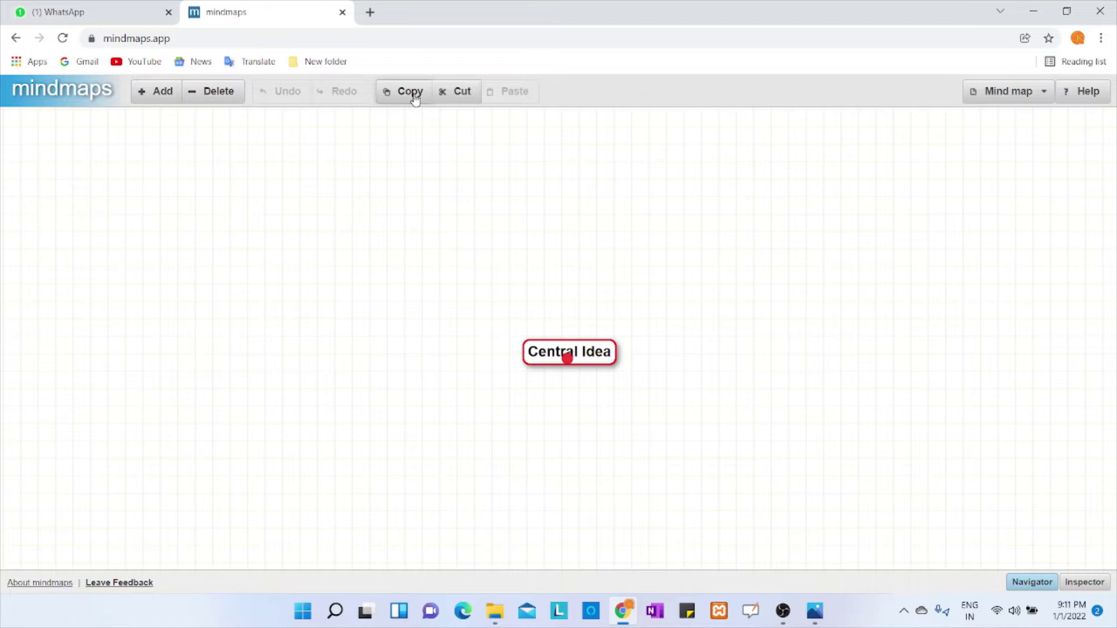
Rename the Central Idea node to 'Start'
double_click(579, 355)
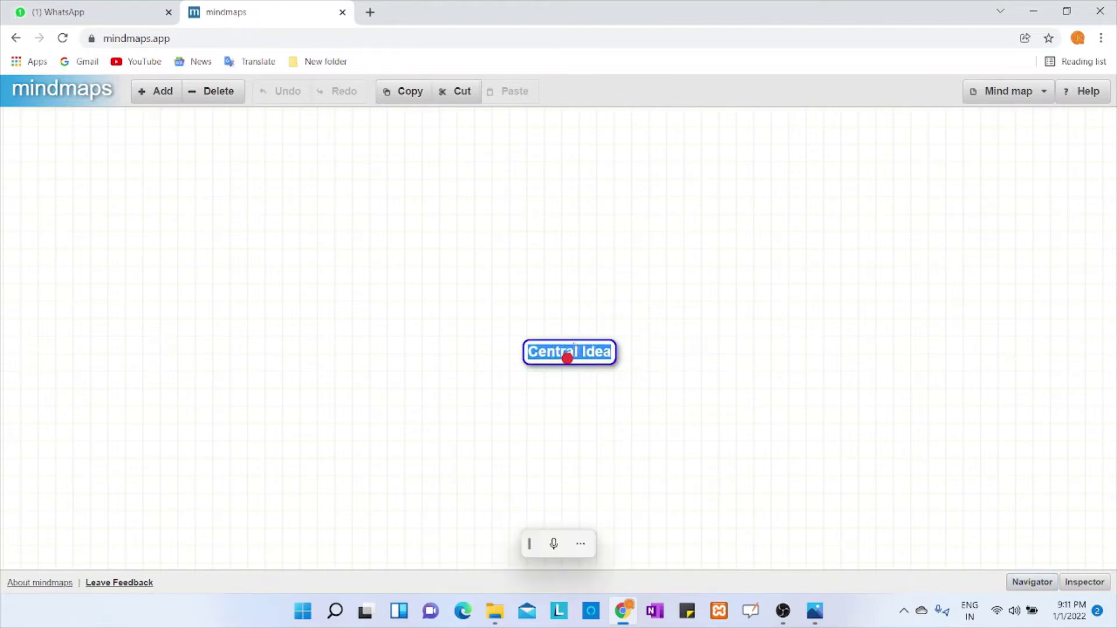
key(Caps_Lock)
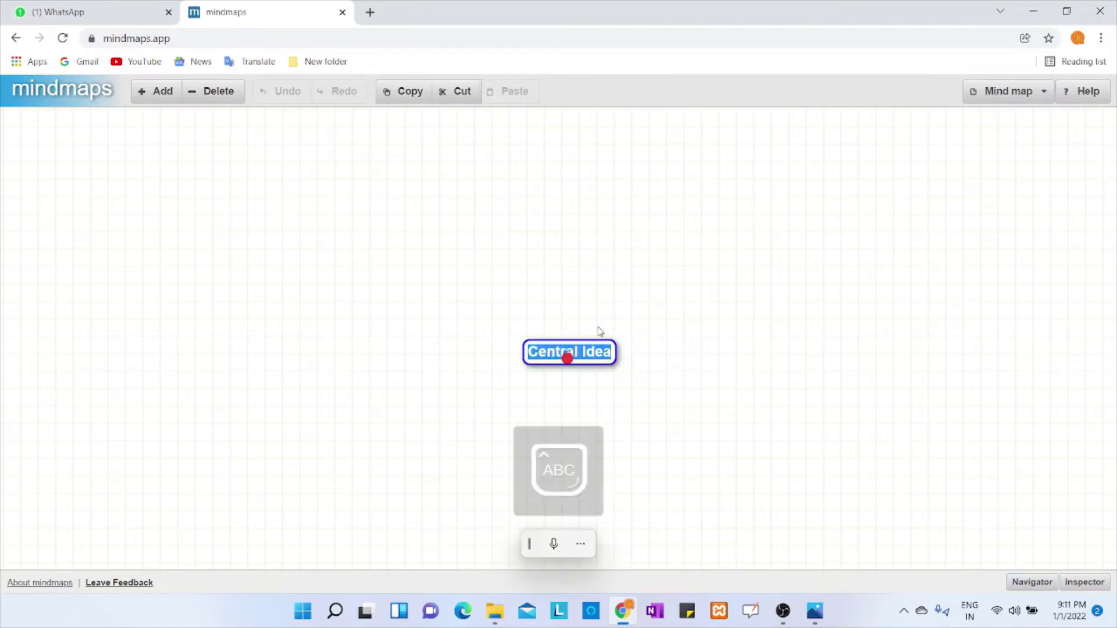
text(S)
key(Caps_Lock)
text(tart)
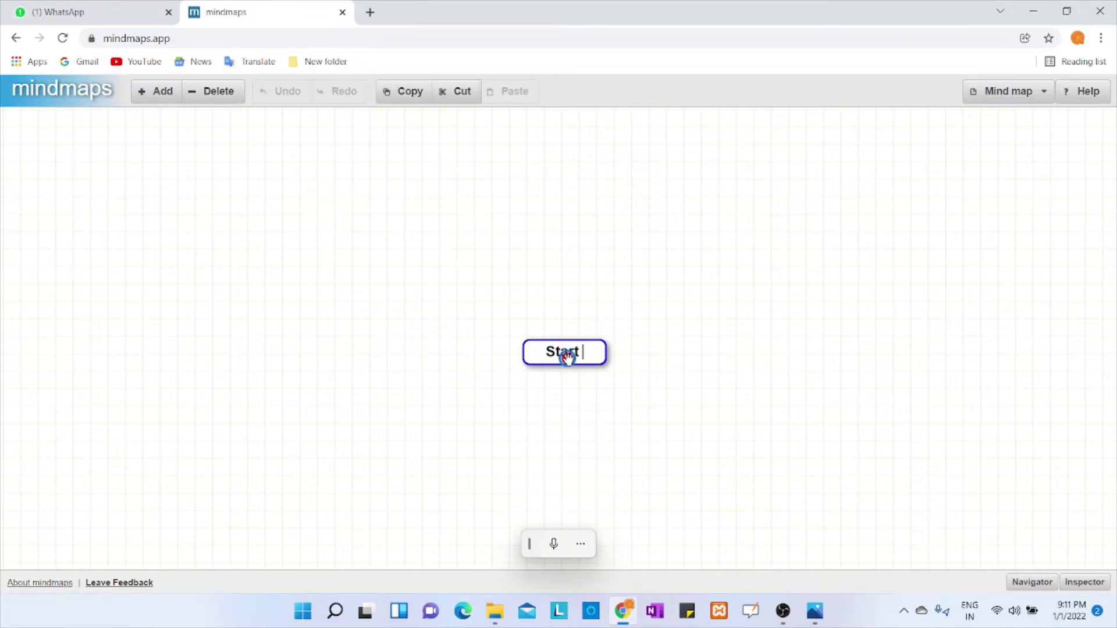
key(Return)
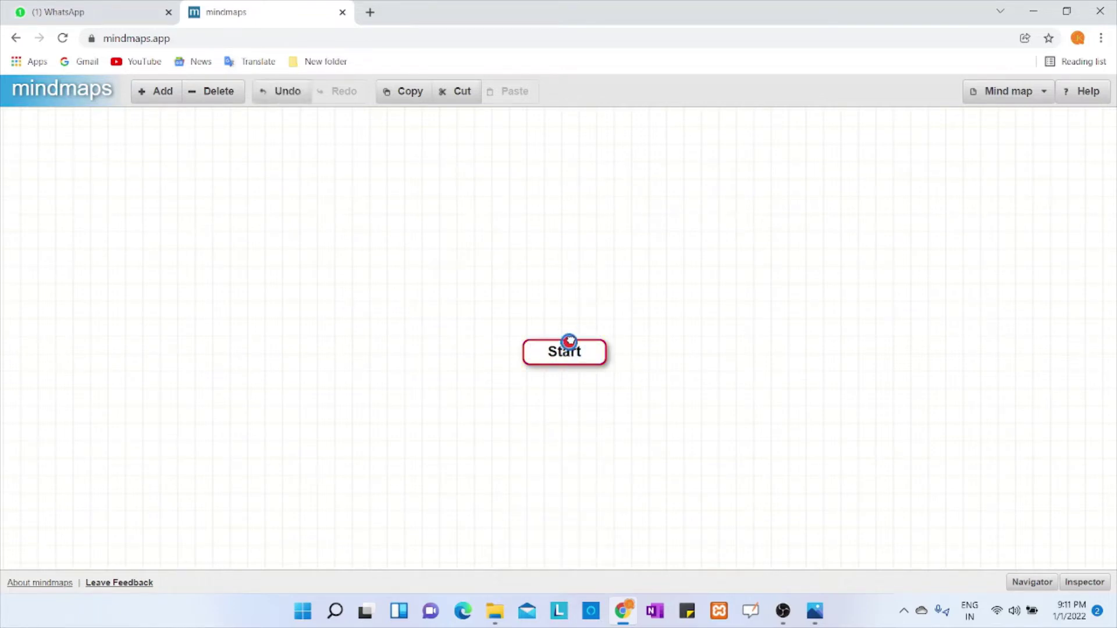
Add a 'Point 1' branch from Start toward the upper right
mouse_move(571, 344)
mouse_down()
mouse_move(585, 262)
mouse_move(668, 217)
mouse_move(792, 232)
mouse_up()
text(Start)
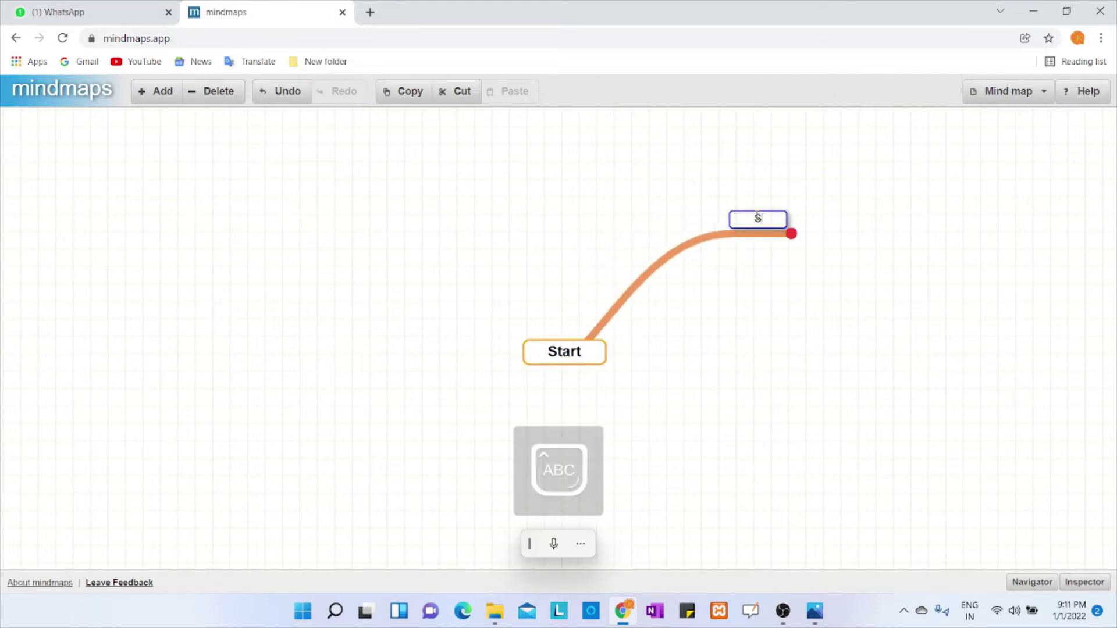
key(BackSpace)
key(BackSpace)
key(BackSpace)
key(BackSpace)
key(BackSpace)
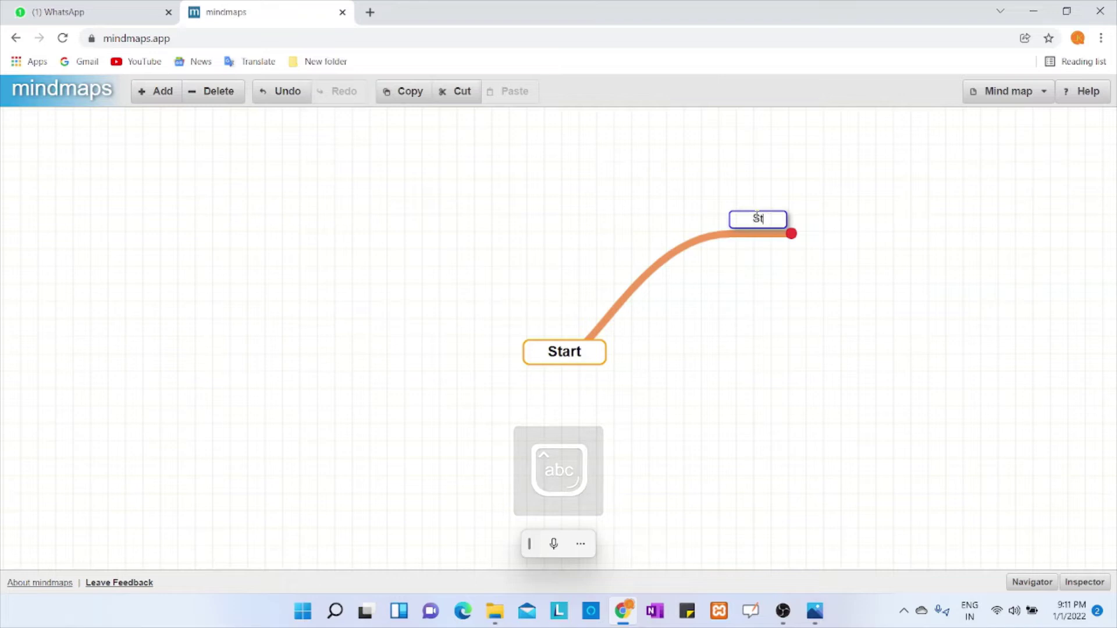
text(Pen)
key(BackSpace)
key(BackSpace)
text(o)
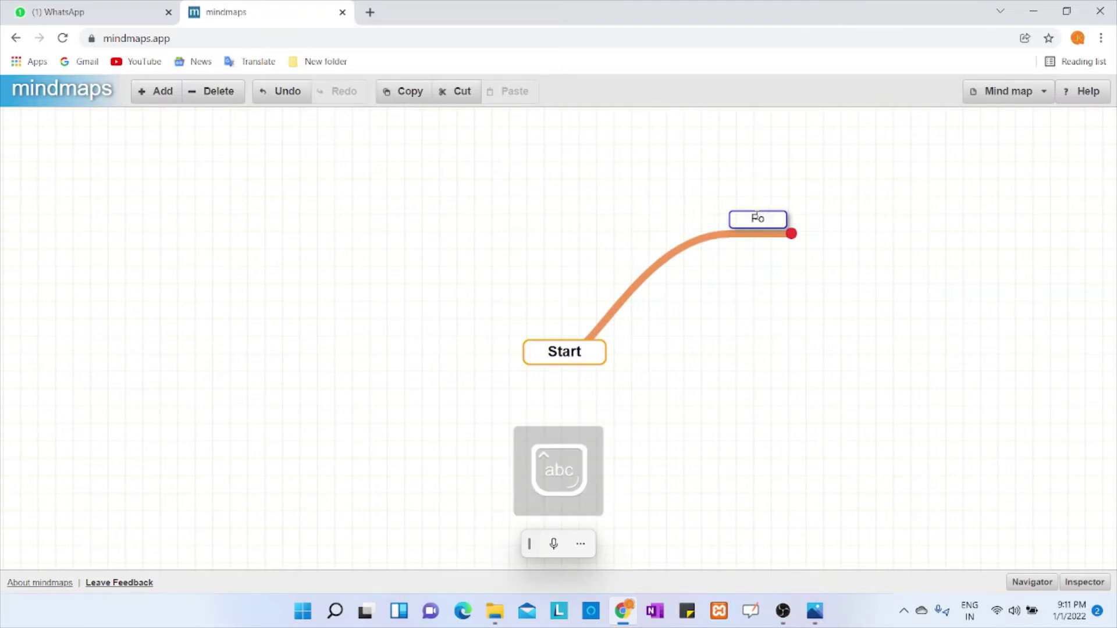
text(int 1)
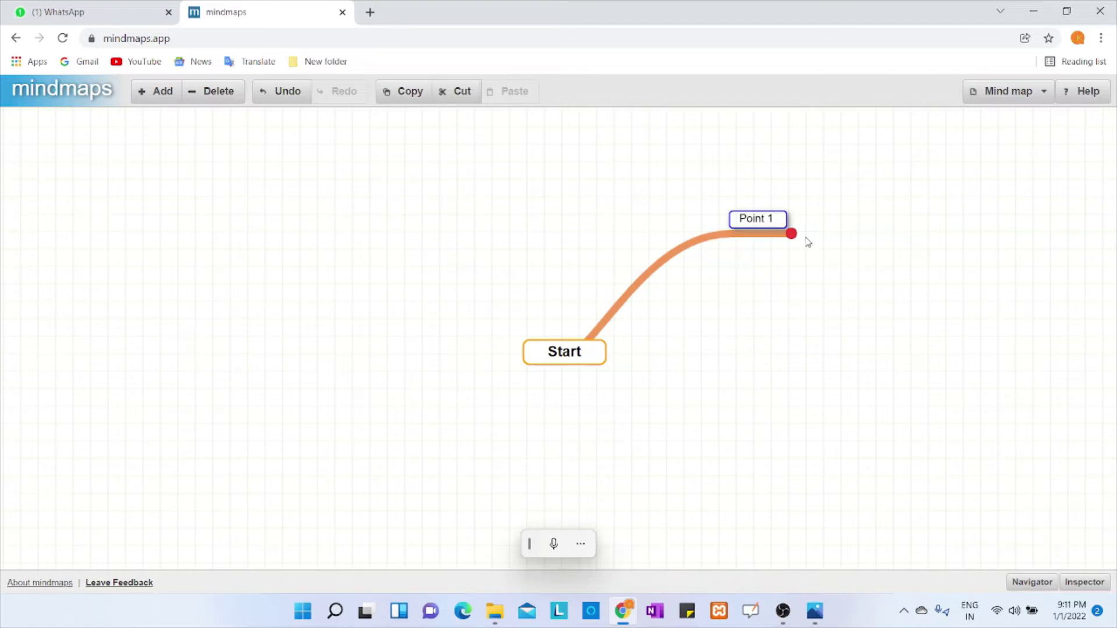
Give Point 1 two child nodes named 'SubP' and 'SubP1'
drag(790, 233, 836, 196)
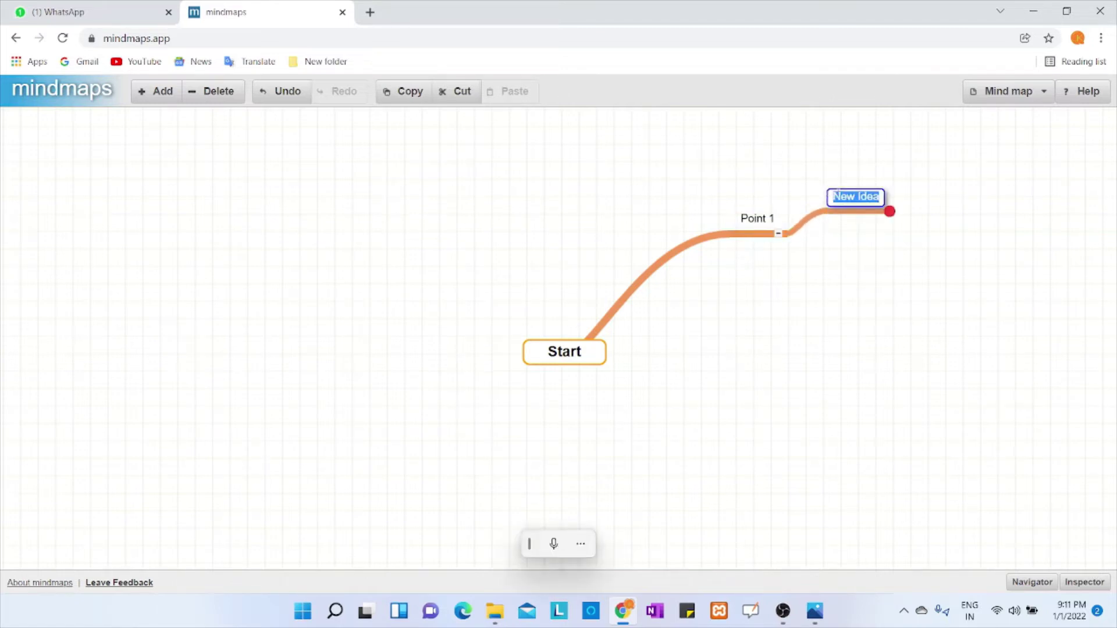
text(SubP)
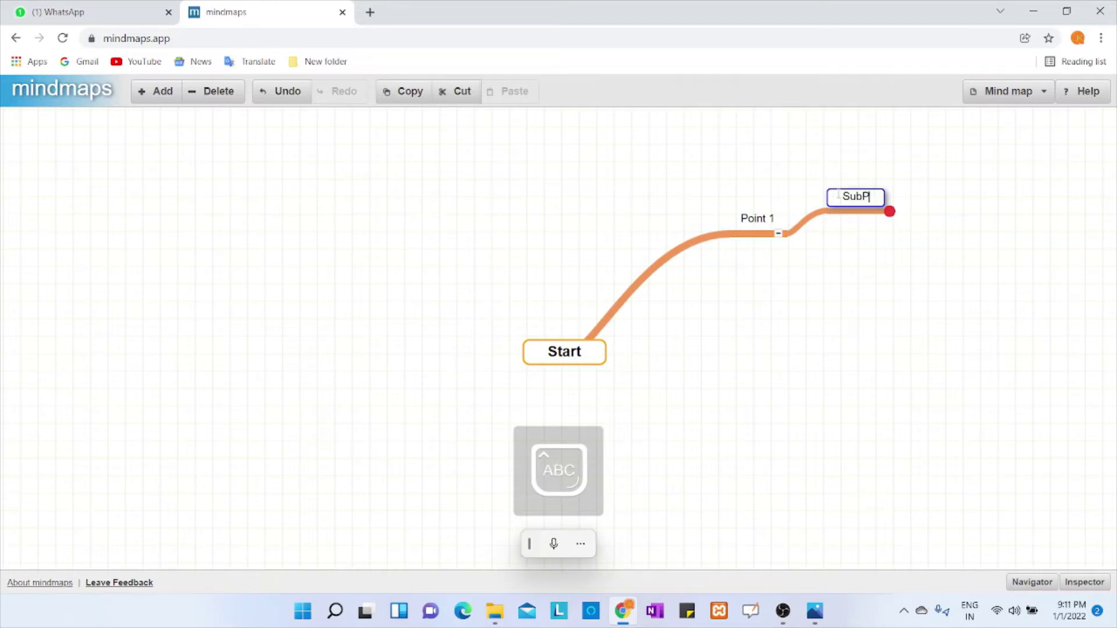
key(Caps_Lock)
key(Return)
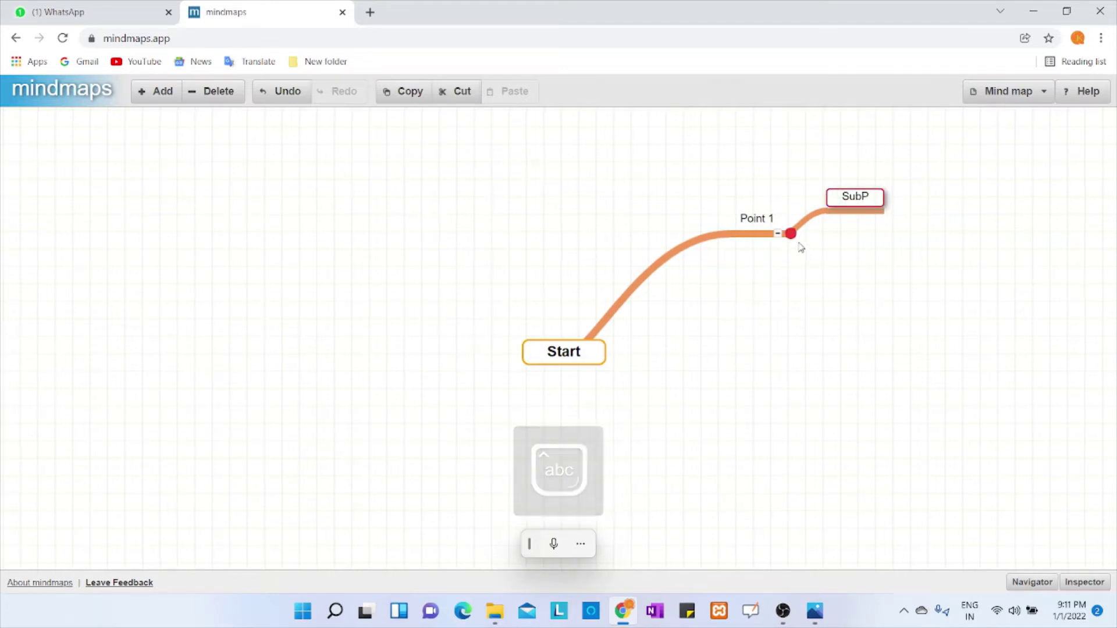
drag(791, 235, 864, 247)
key(Caps_Lock)
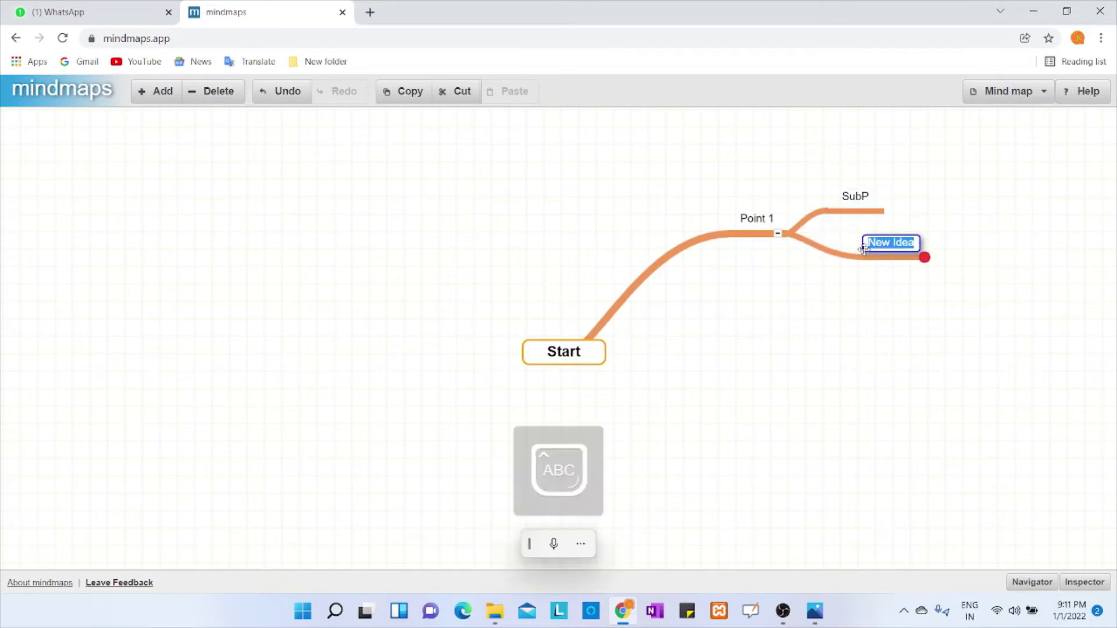
text(SubP2)
key(BackSpace)
text(1)
key(Return)
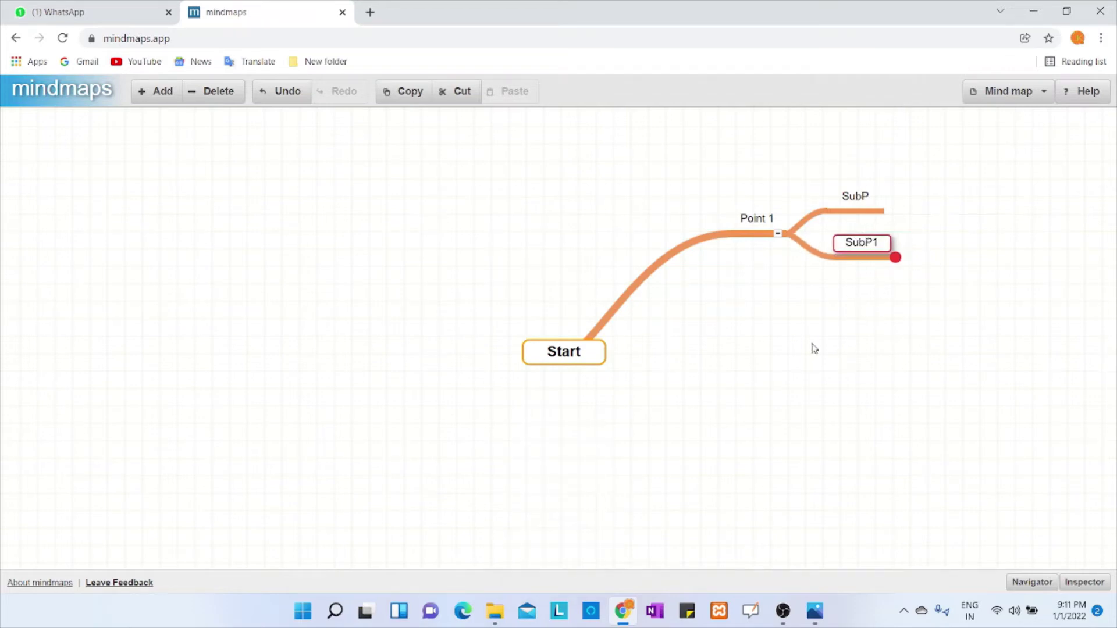
Collapse Point 1's children and add a 'Point 2' branch from Start
click(778, 235)
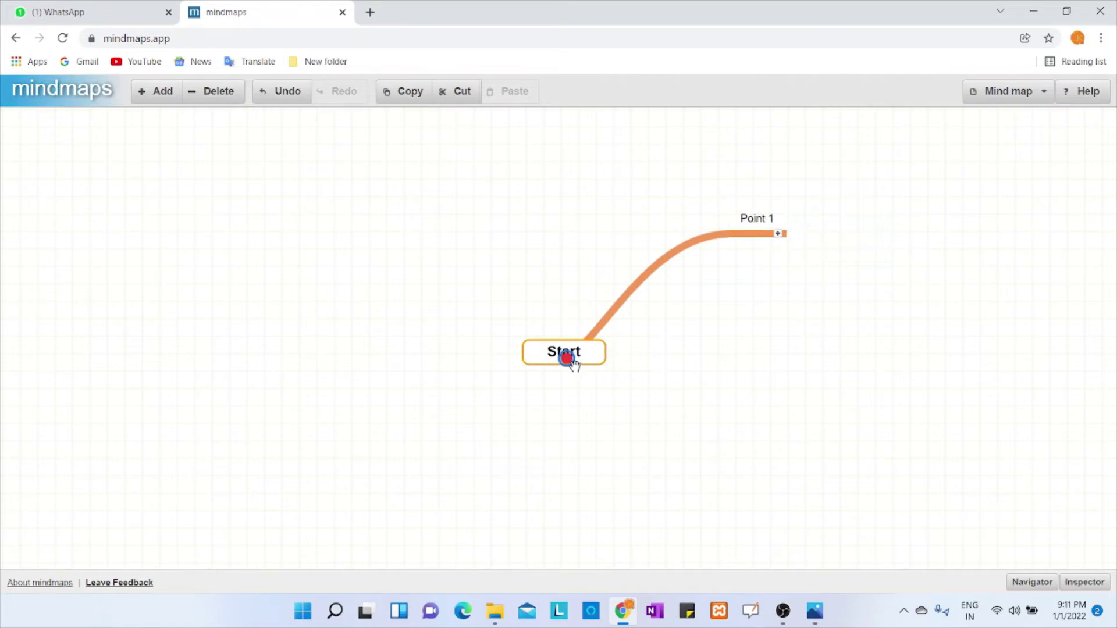
drag(568, 358, 745, 292)
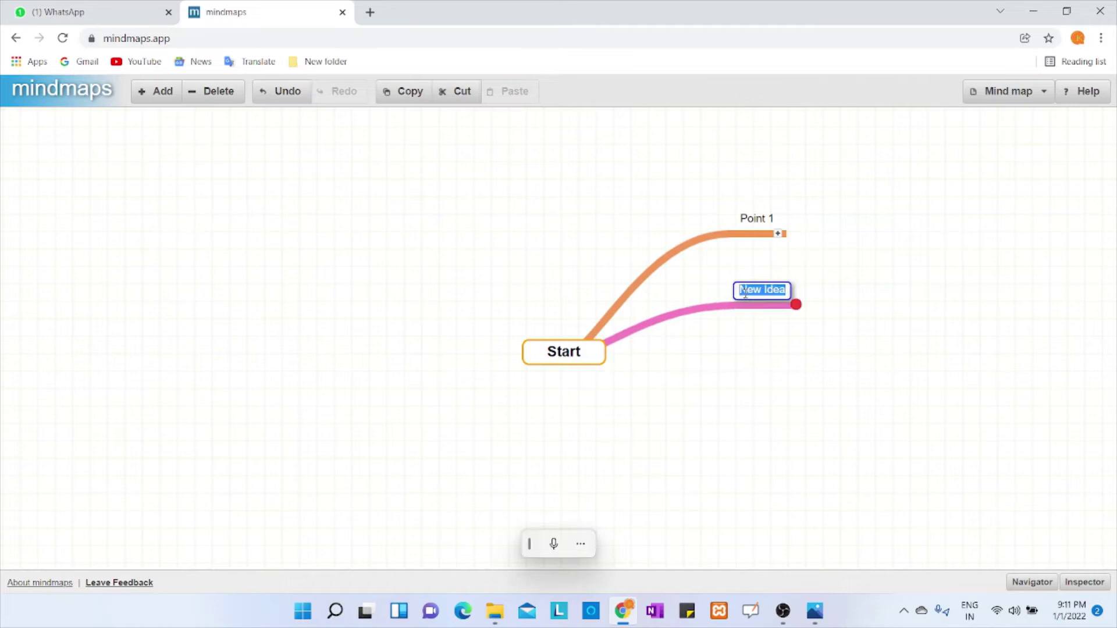
text(Poi)
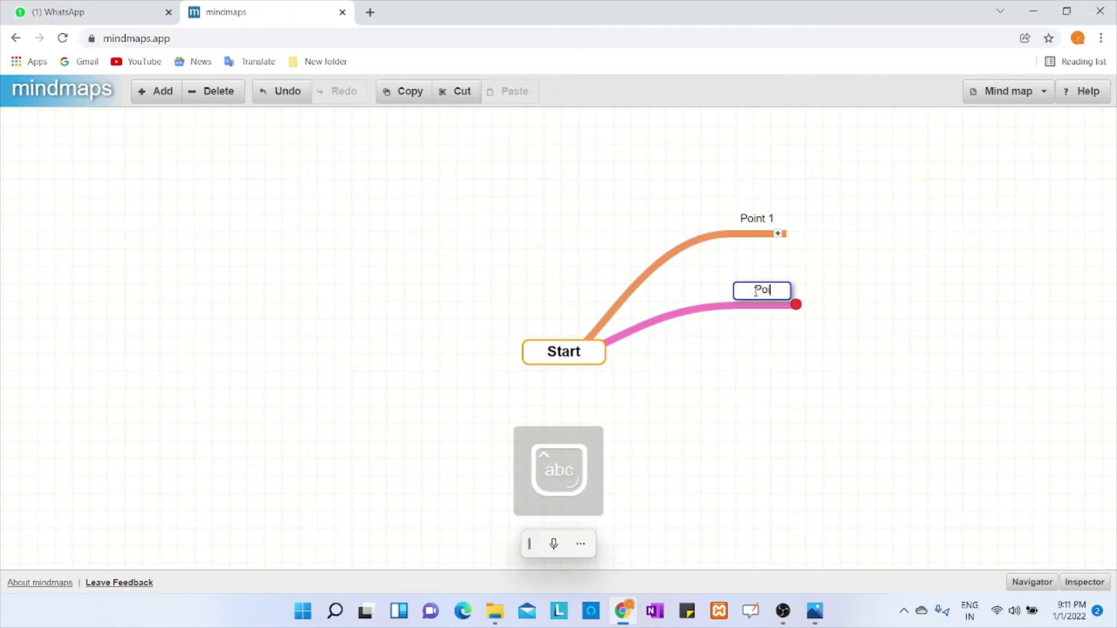
text(nt 2)
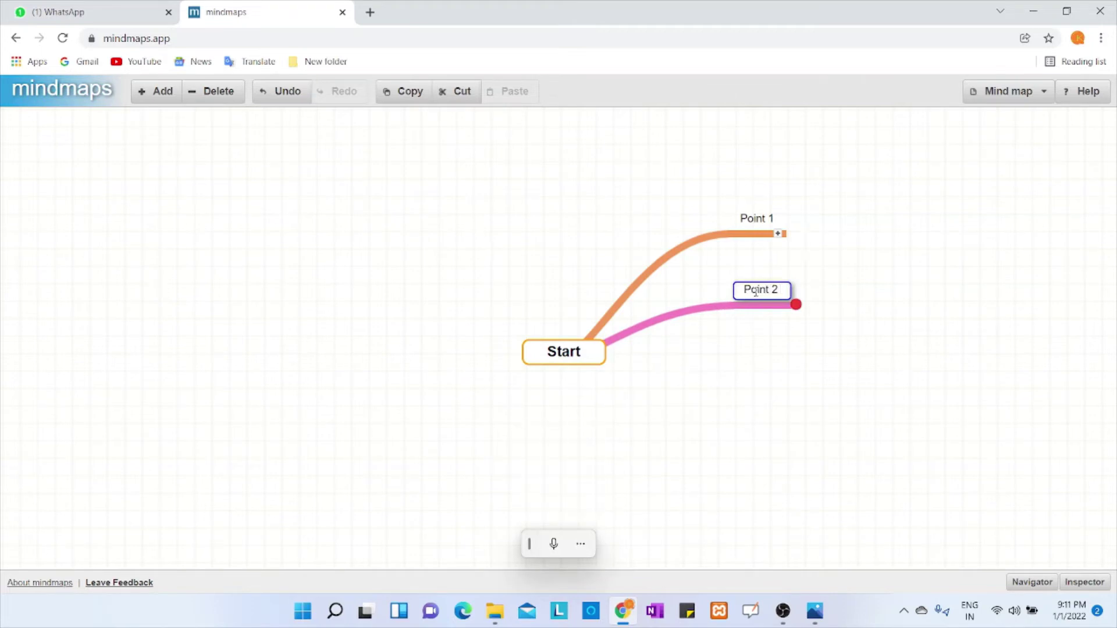
Add a 'Points' branch to Start's upper left with a New Idea child
drag(567, 358, 380, 216)
text(P)
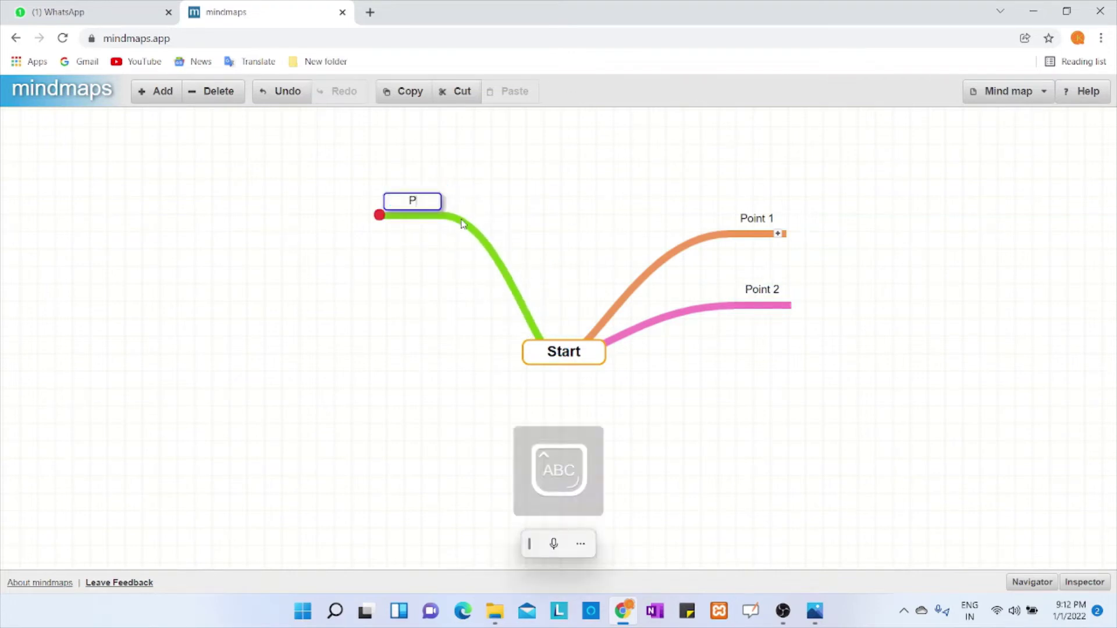
text(oints)
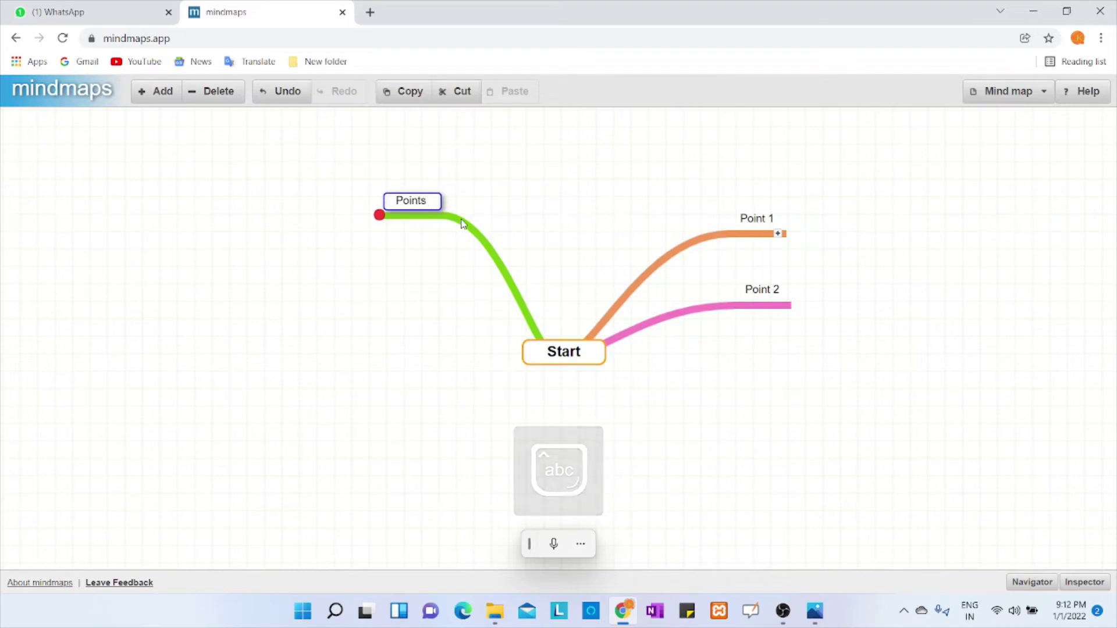
drag(381, 215, 179, 164)
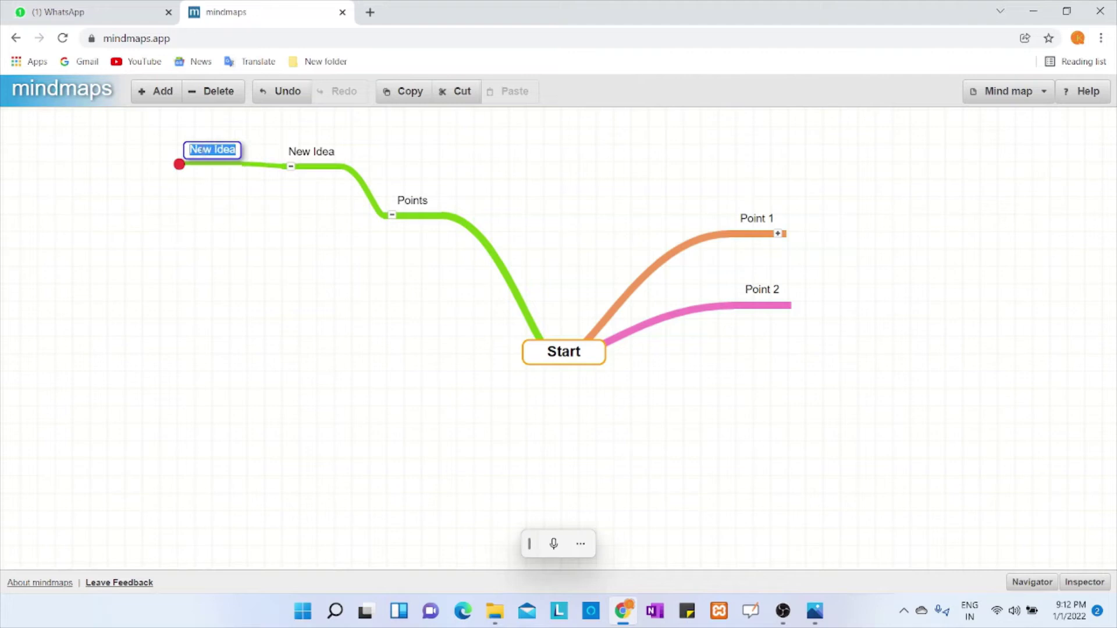
Shift the map left and toggle Points and its New Idea child, leaving Points collapsed
click(290, 170)
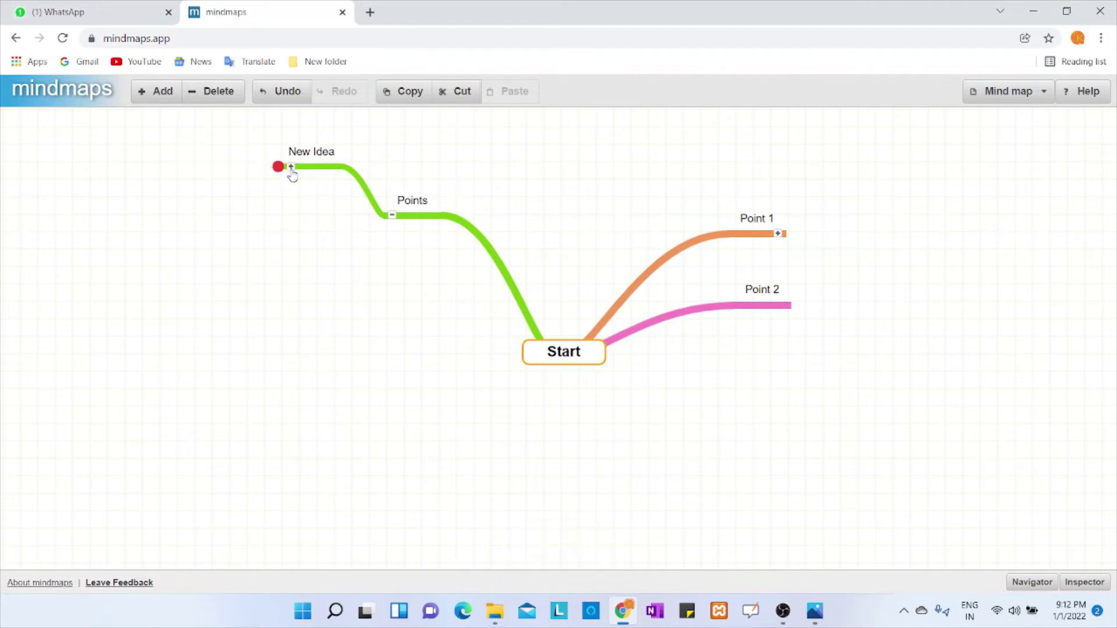
click(392, 216)
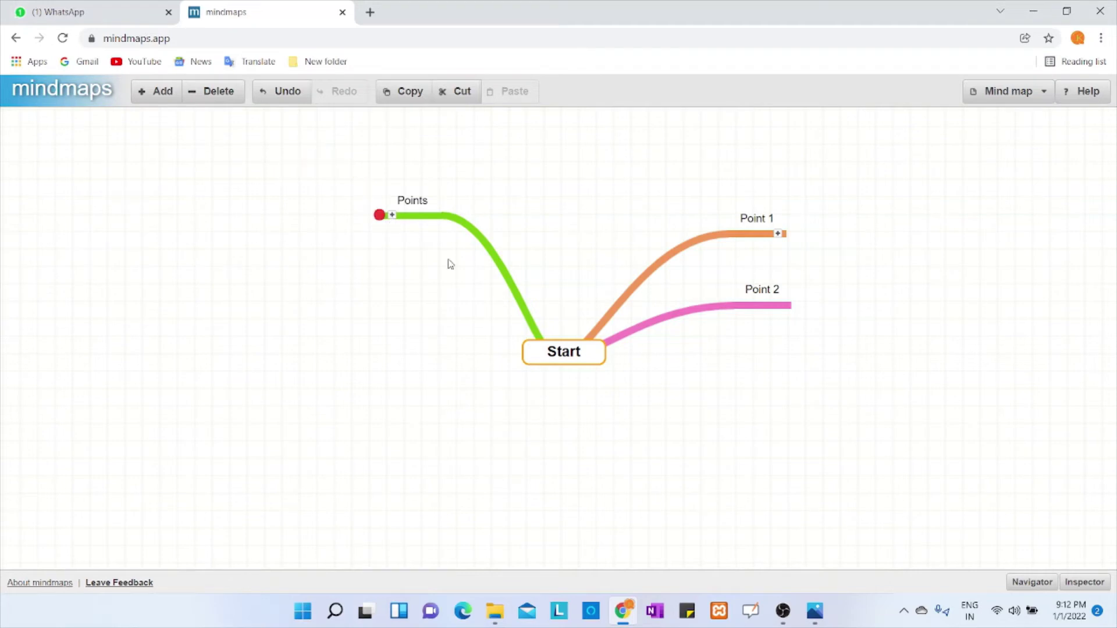
drag(568, 324, 462, 314)
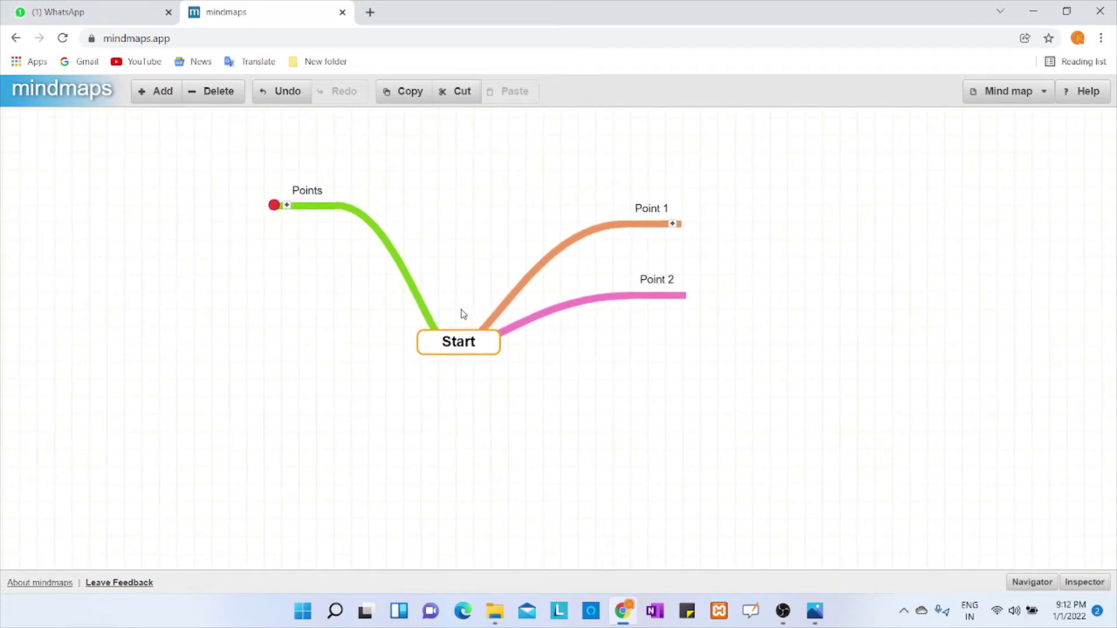
click(287, 209)
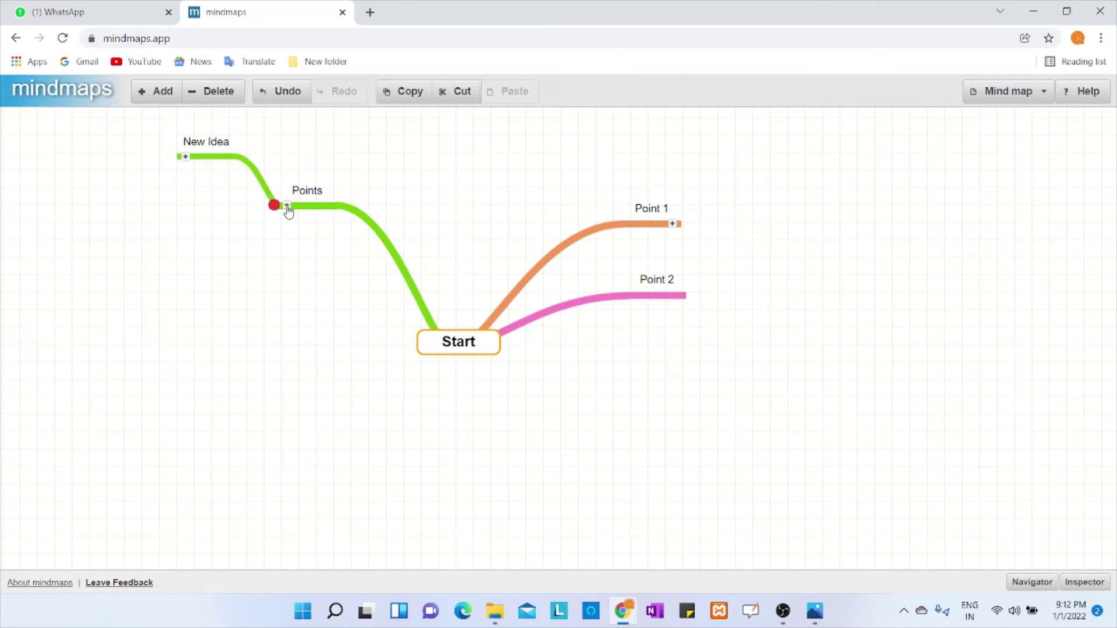
click(186, 157)
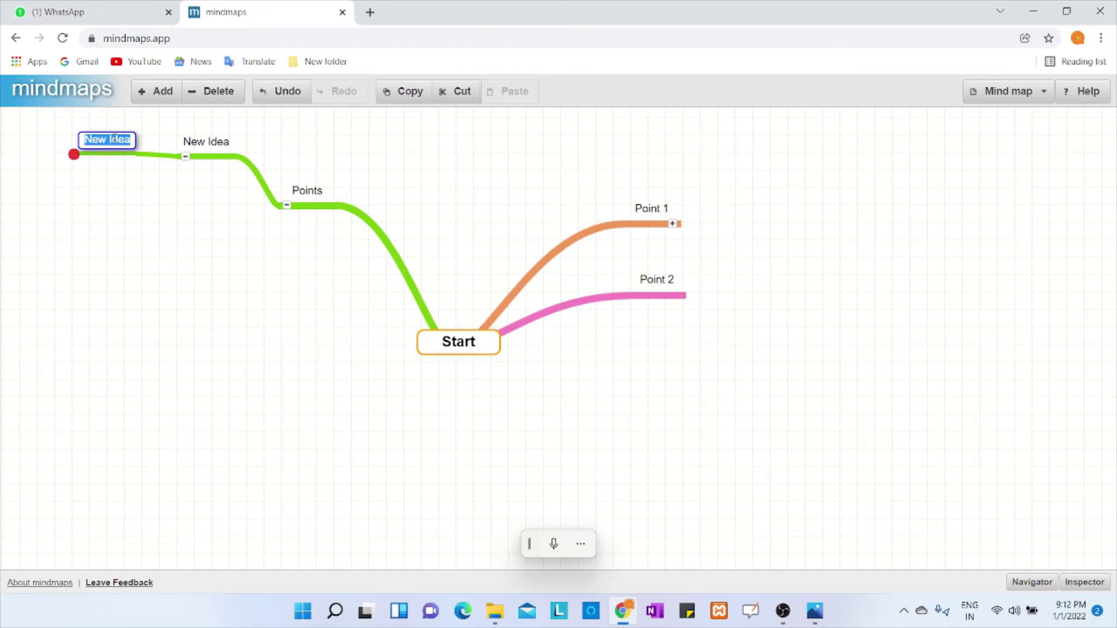
click(187, 157)
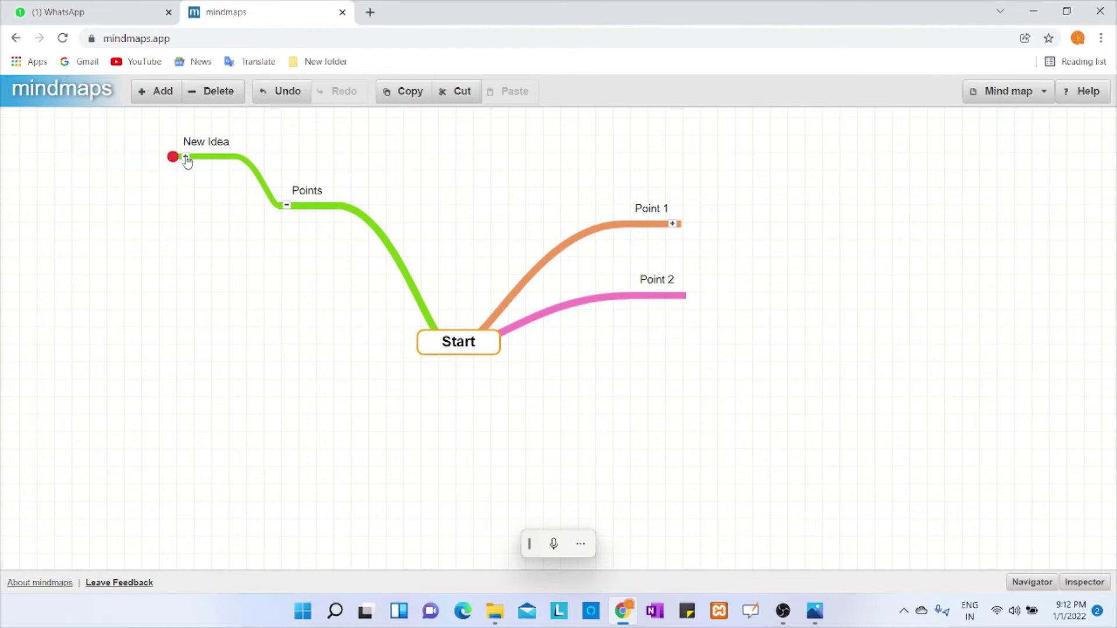
click(287, 207)
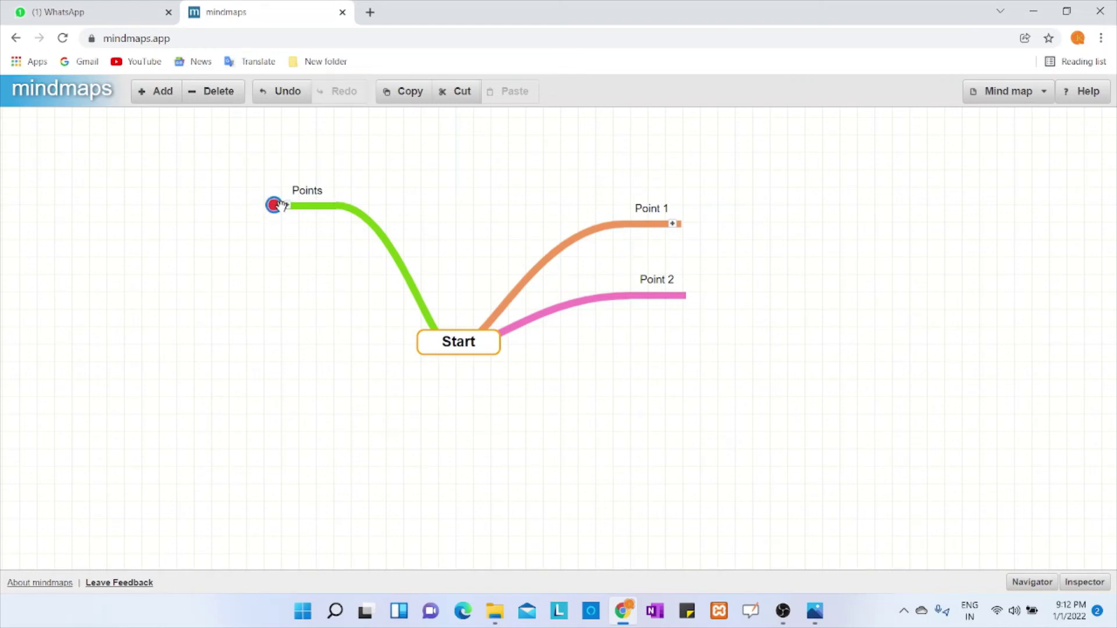
Add two more New Idea children under Points, then select the Start node
drag(274, 206, 236, 242)
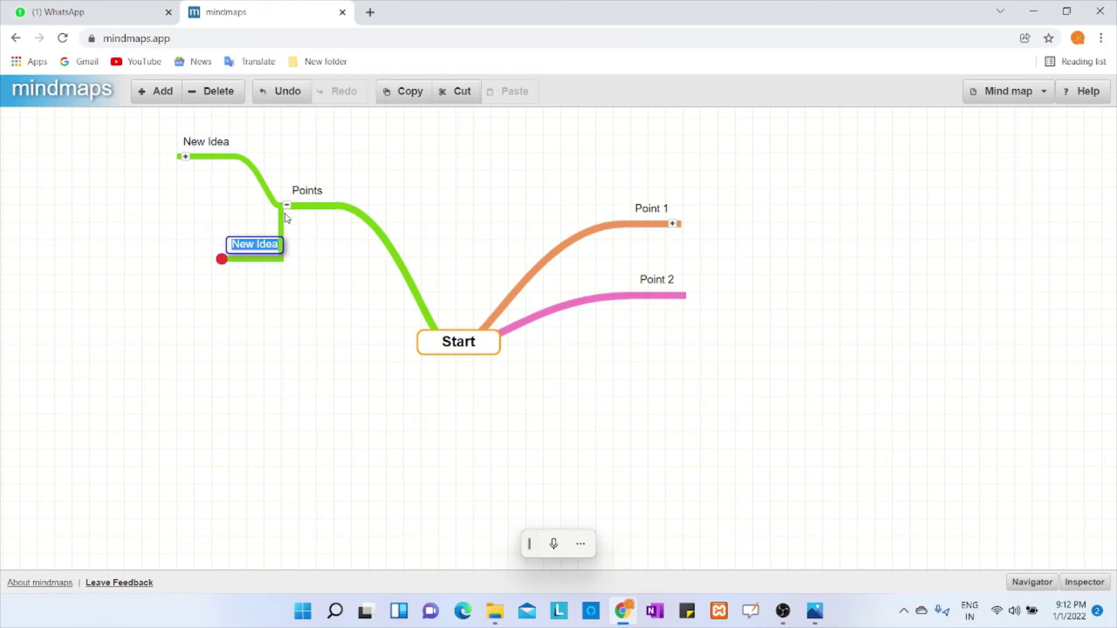
drag(273, 205, 166, 231)
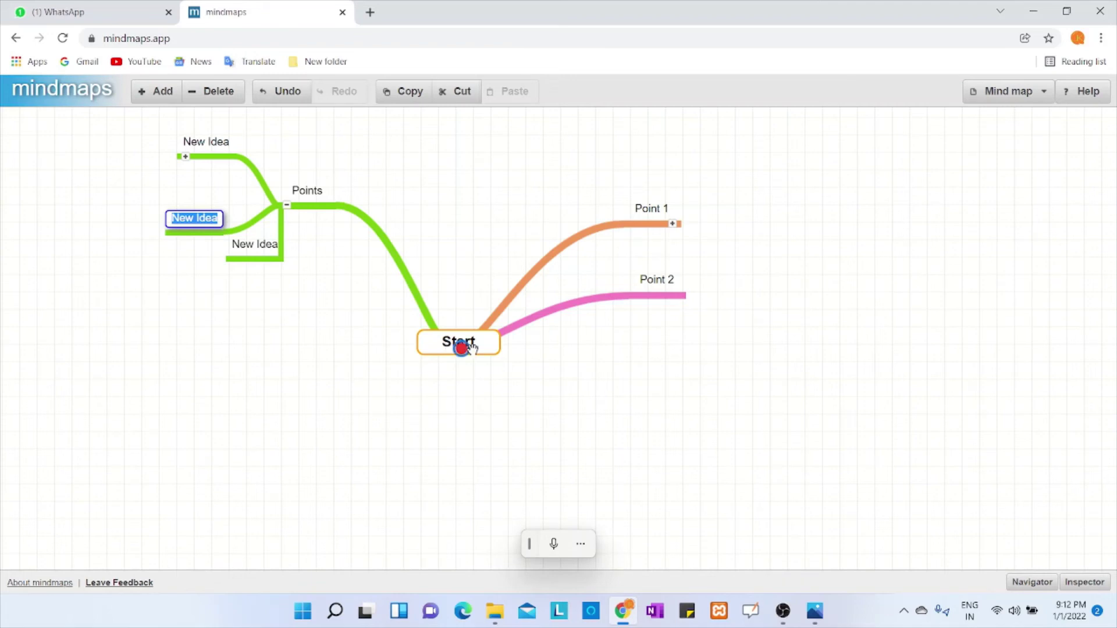
key(Return)
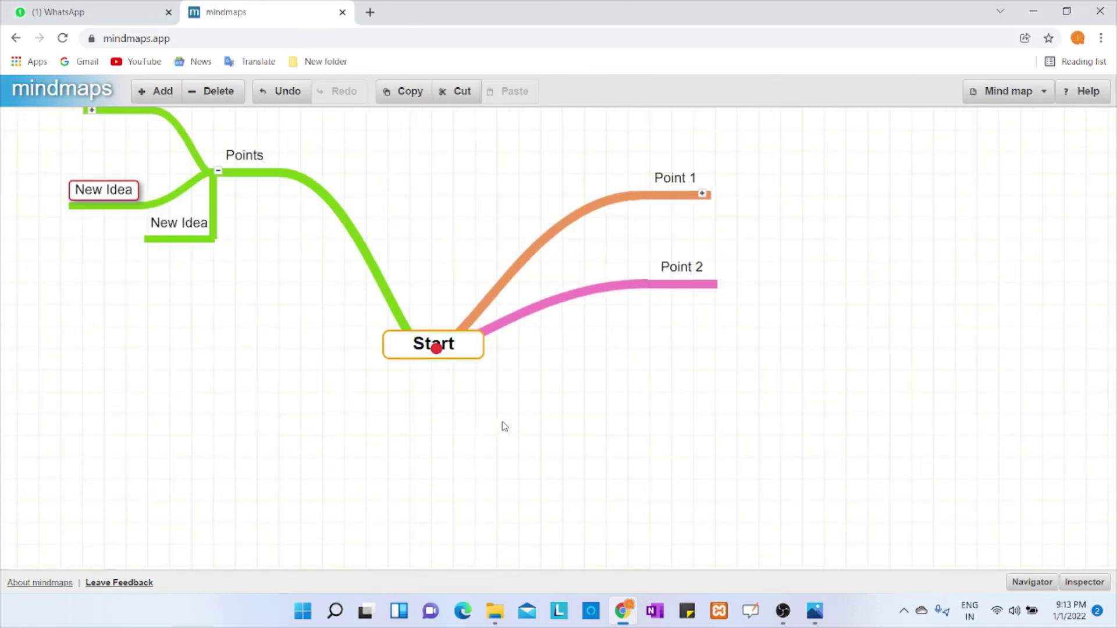
click(463, 349)
Collapse and re-expand all of Start's branches, then collapse Points and expand Point 1
key(space)
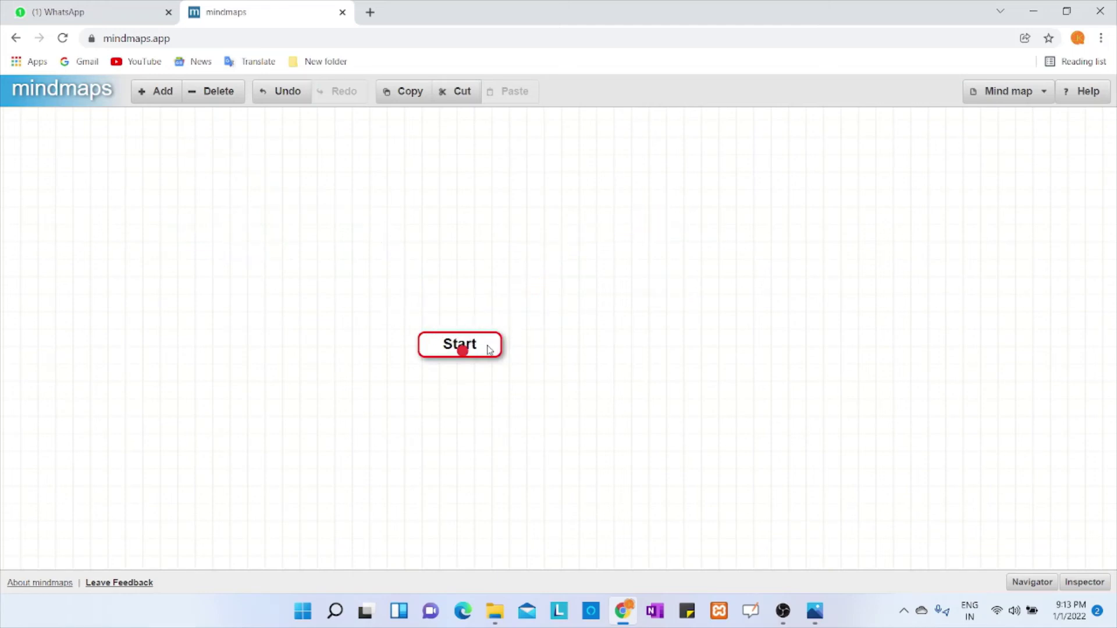
key(space)
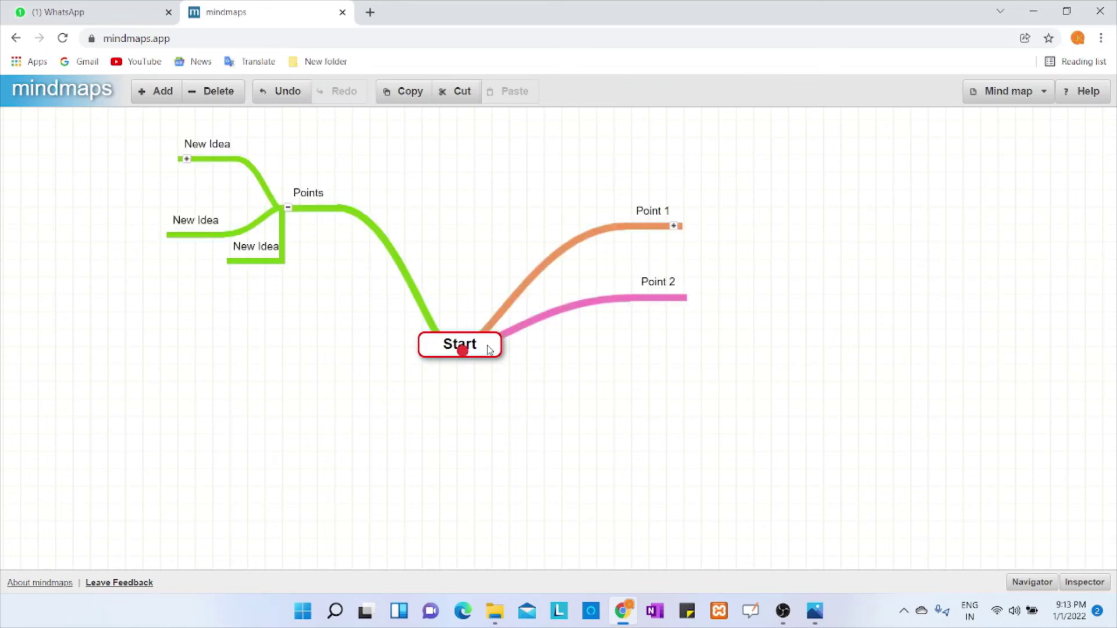
click(162, 235)
click(285, 207)
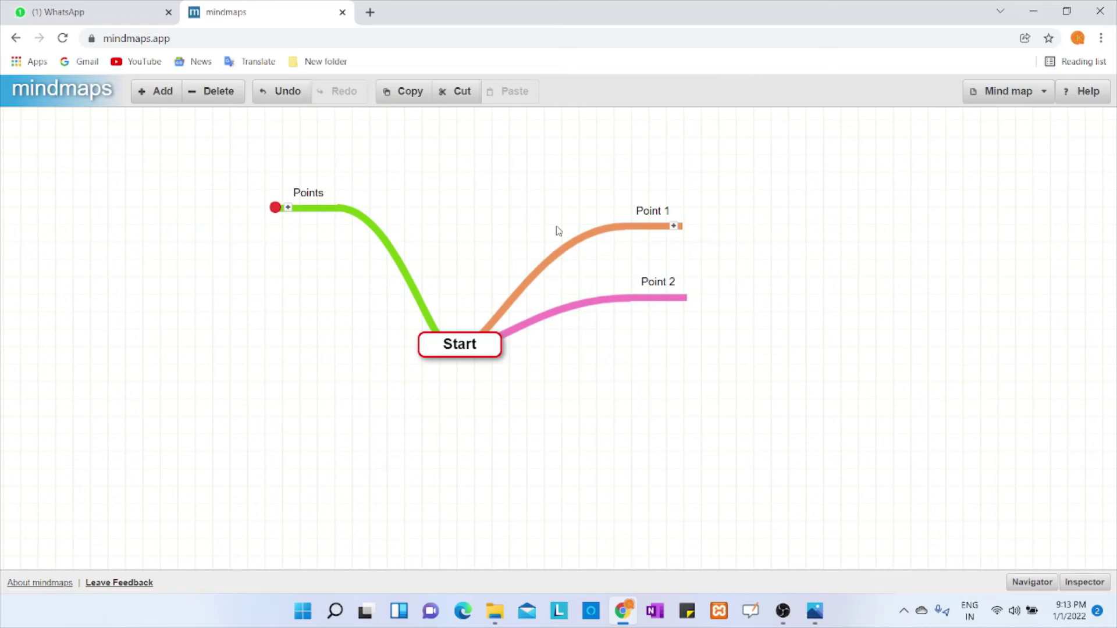
click(462, 350)
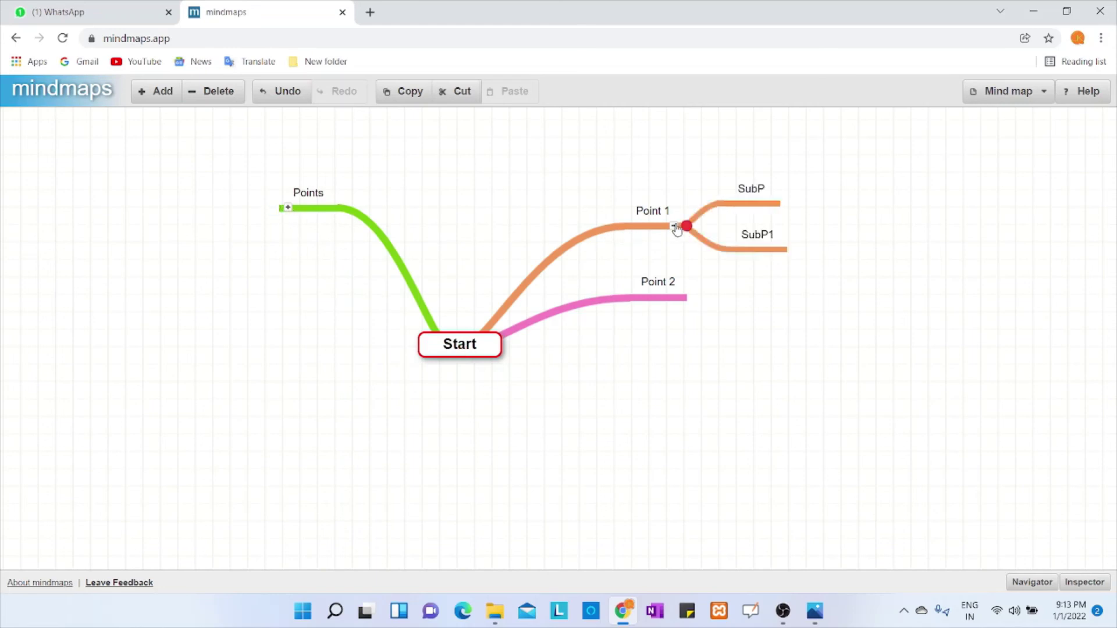
Zoom in on the map, move Point 2 further right, and toggle Points open and closed
scroll(646, 400, up, 4)
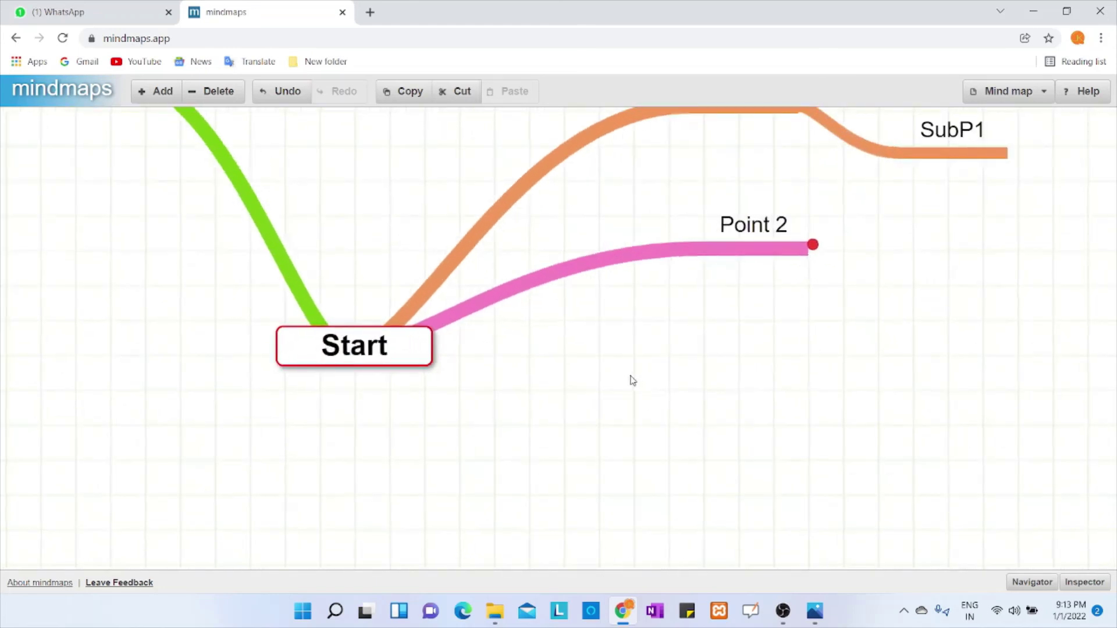
drag(630, 379, 169, 474)
drag(456, 326, 399, 416)
drag(214, 421, 317, 431)
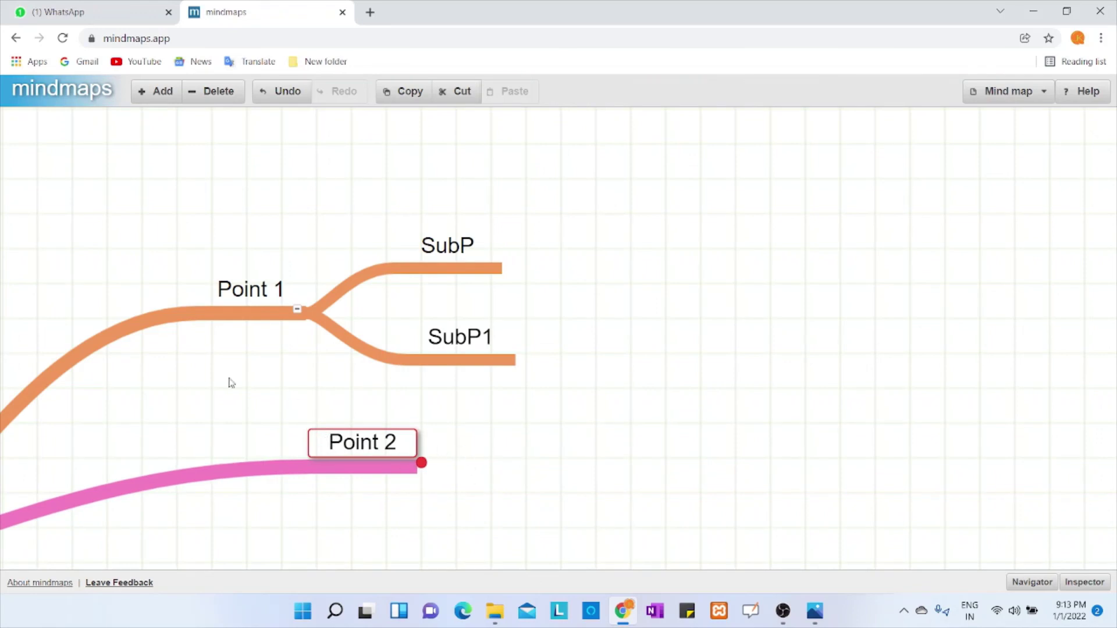
drag(112, 364, 744, 321)
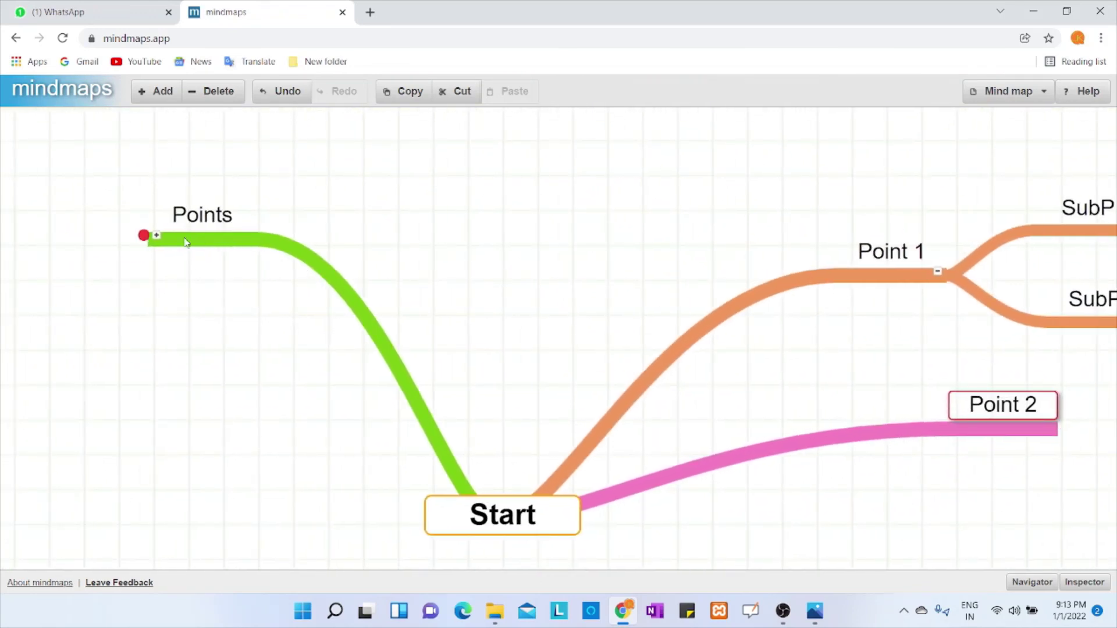
click(157, 235)
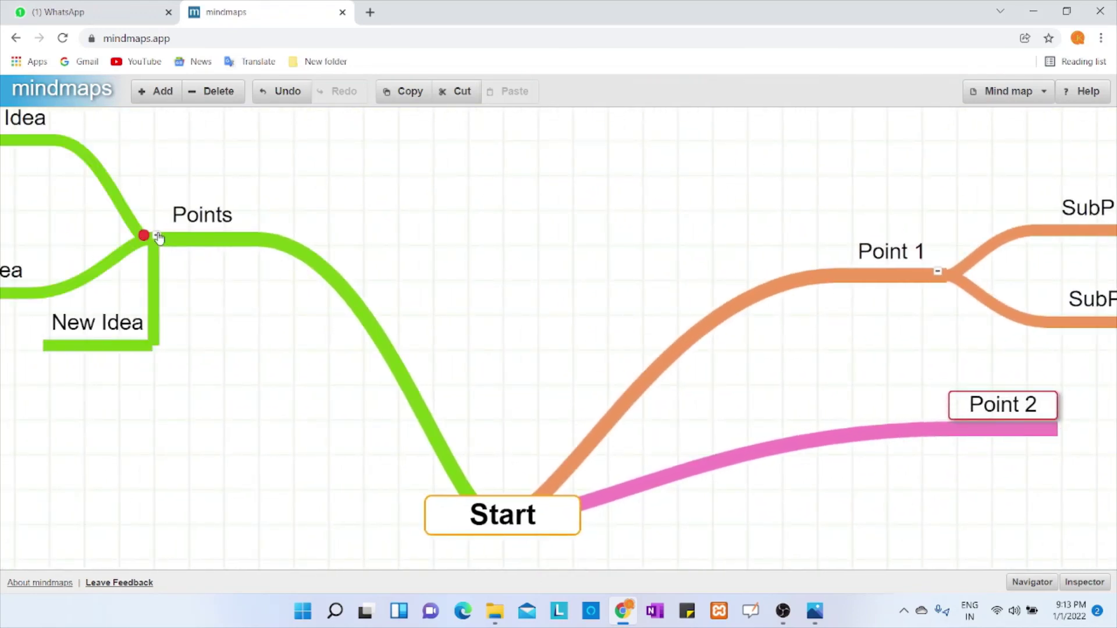
click(157, 236)
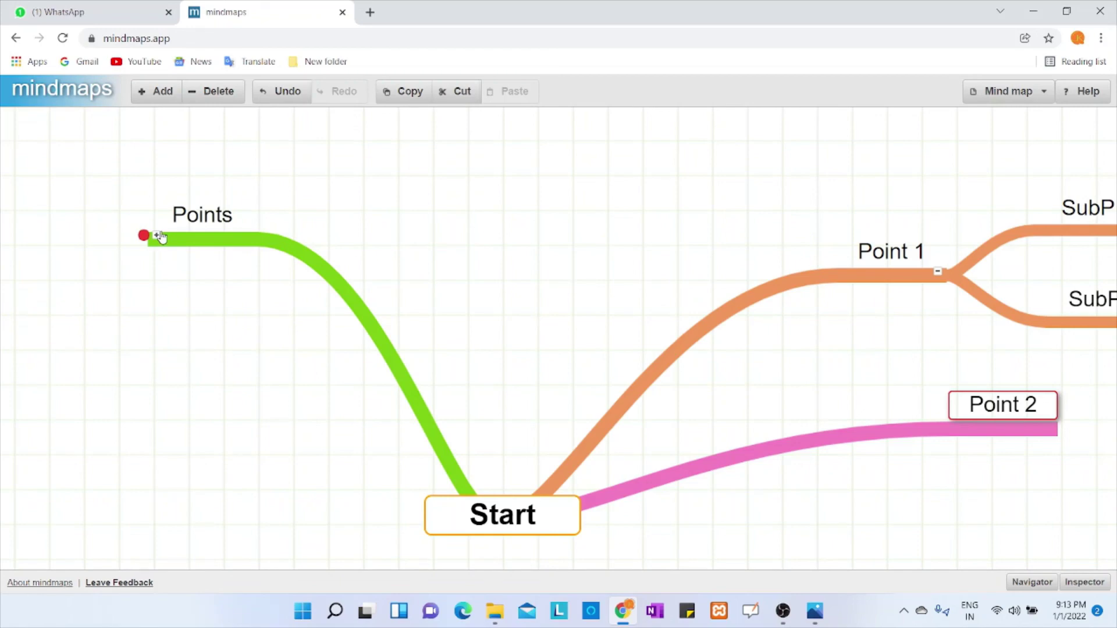